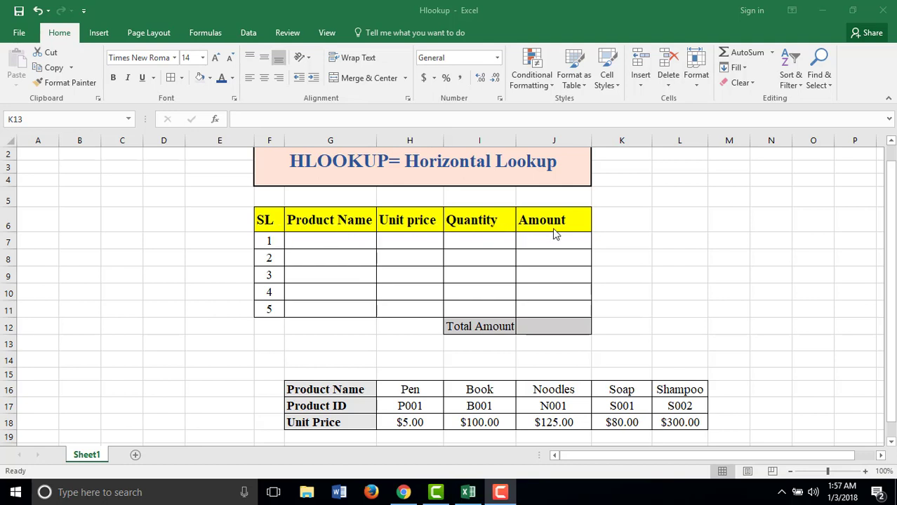
Choose Book as the product name for SL 1 in cell G7
click(353, 239)
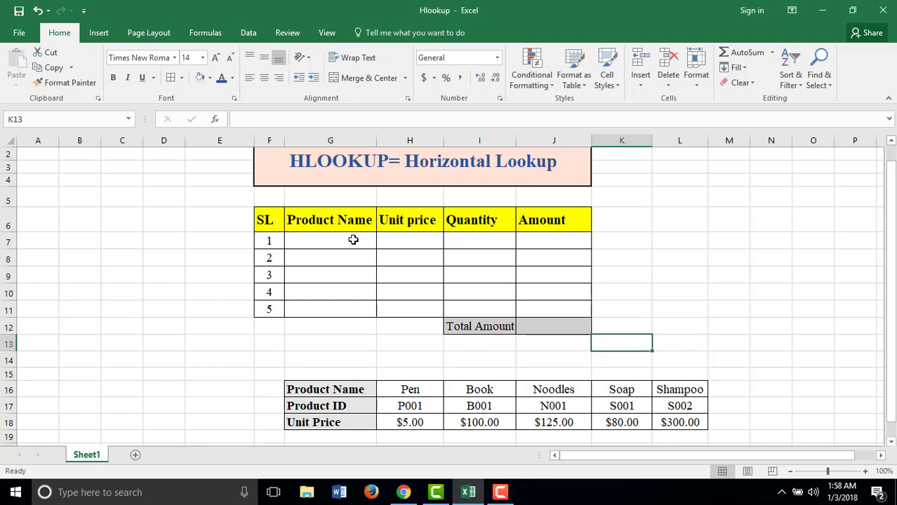
click(353, 239)
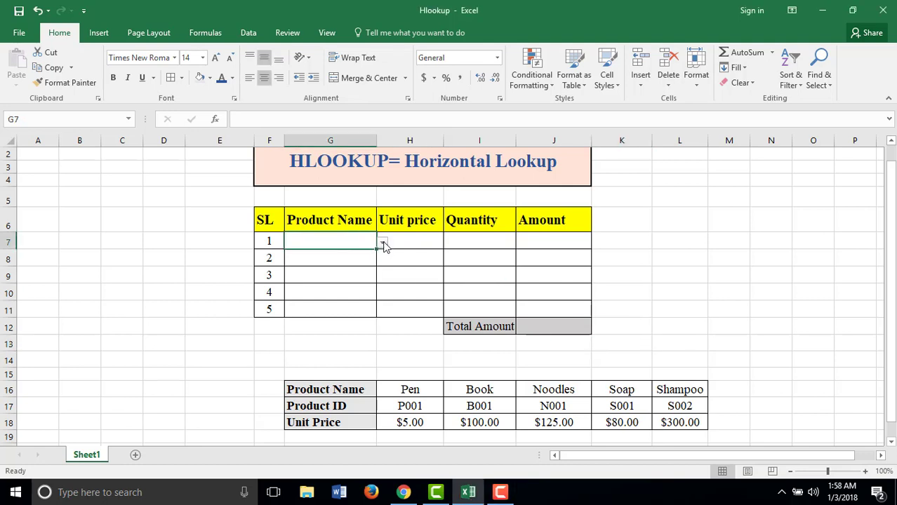
click(382, 243)
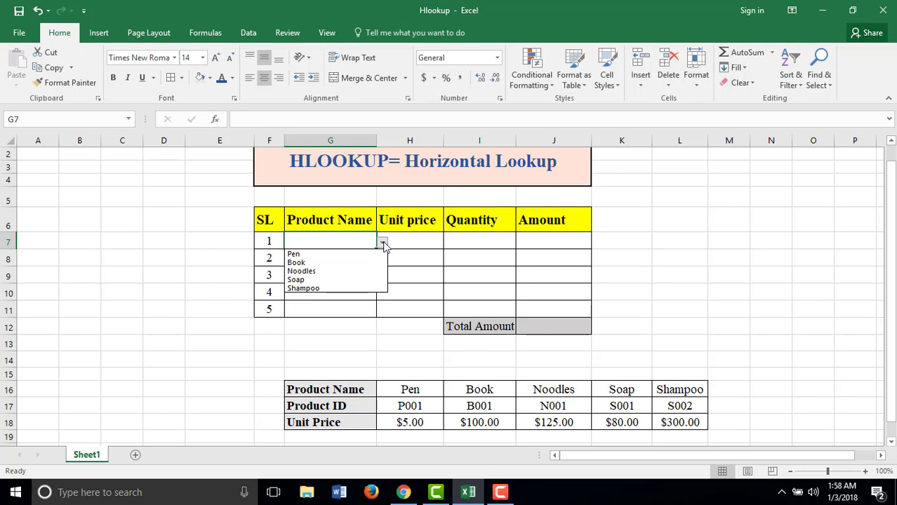
click(297, 265)
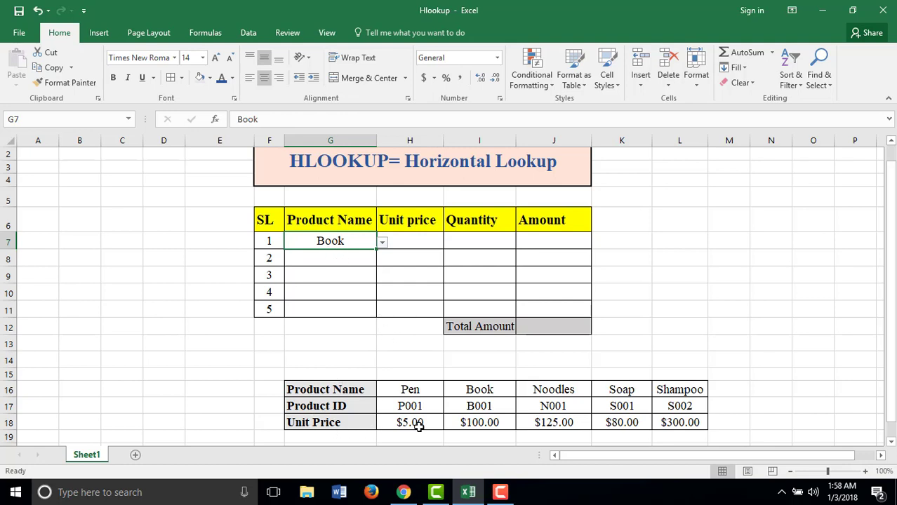
Start an HLOOKUP formula in the first Unit price cell, H7, with G7 as the lookup value
click(408, 240)
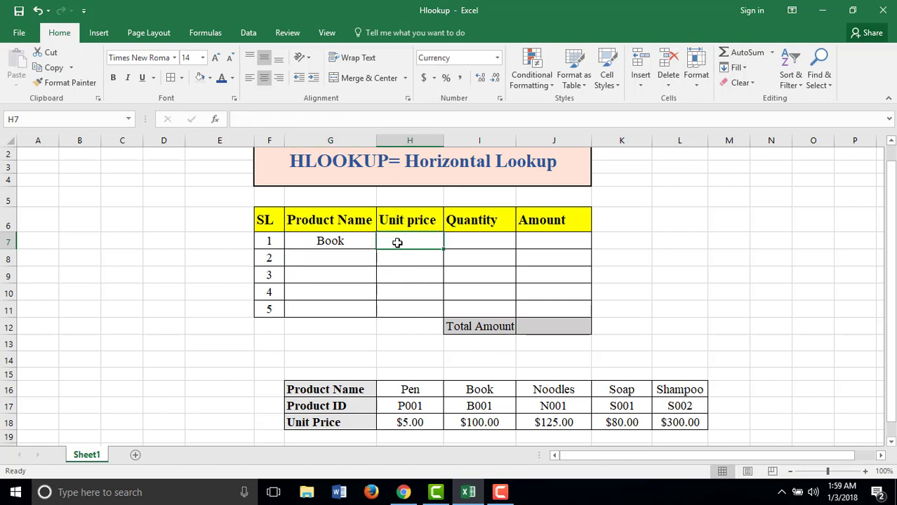
text(=)
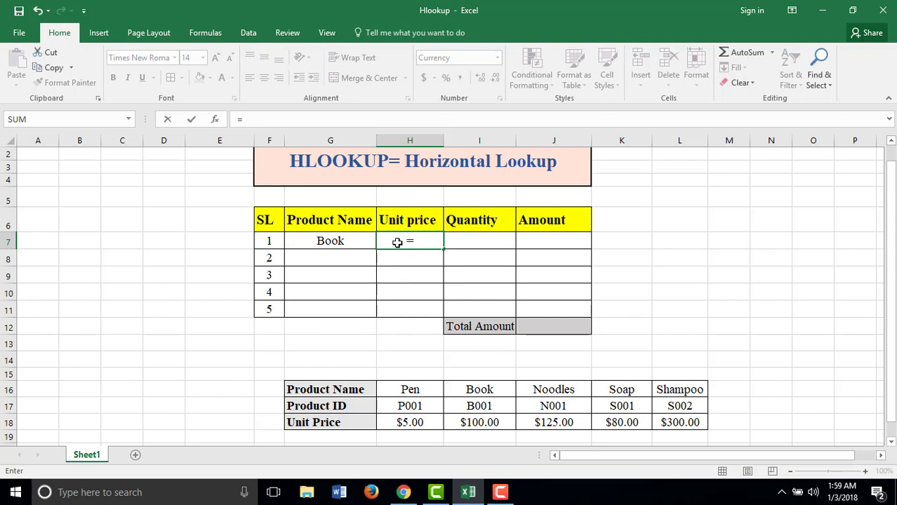
text(Hloo)
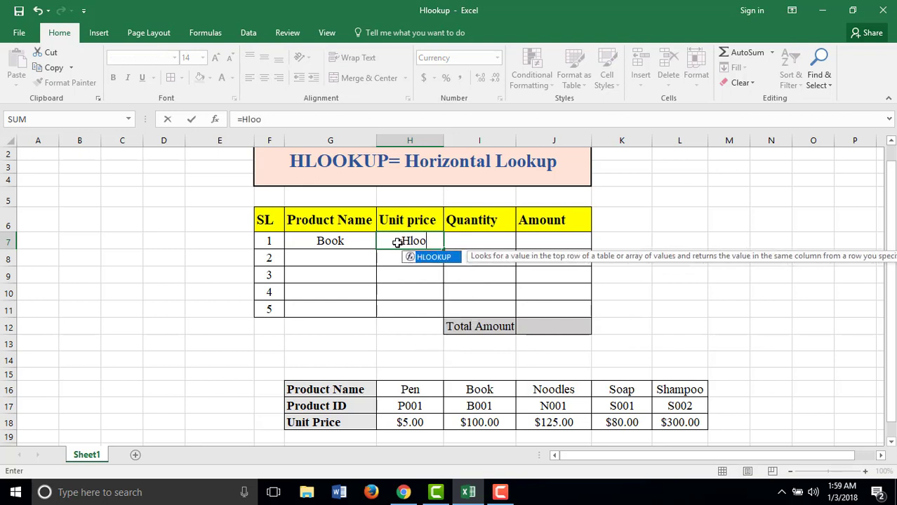
double_click(438, 258)
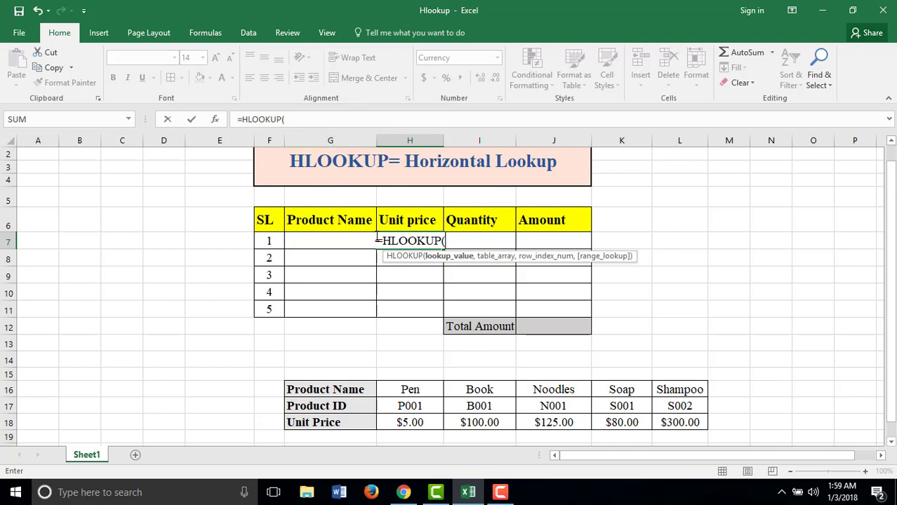
text(G)
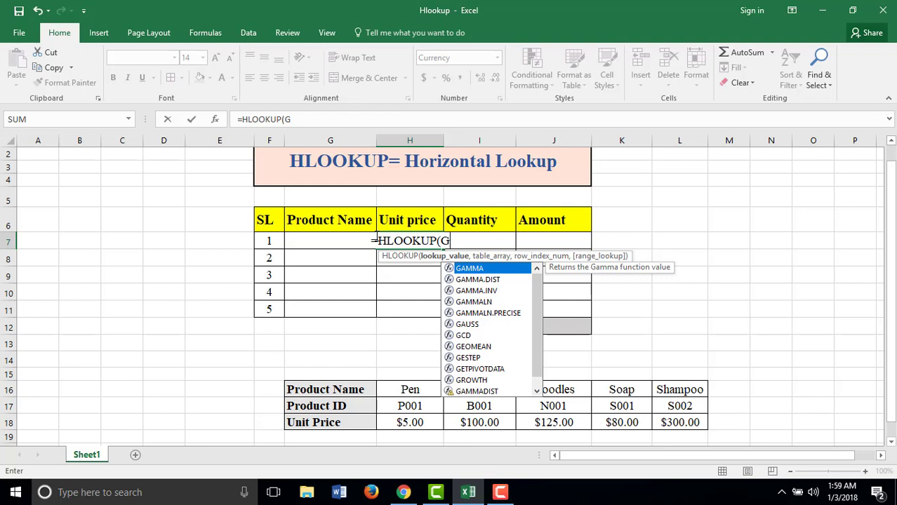
text(7)
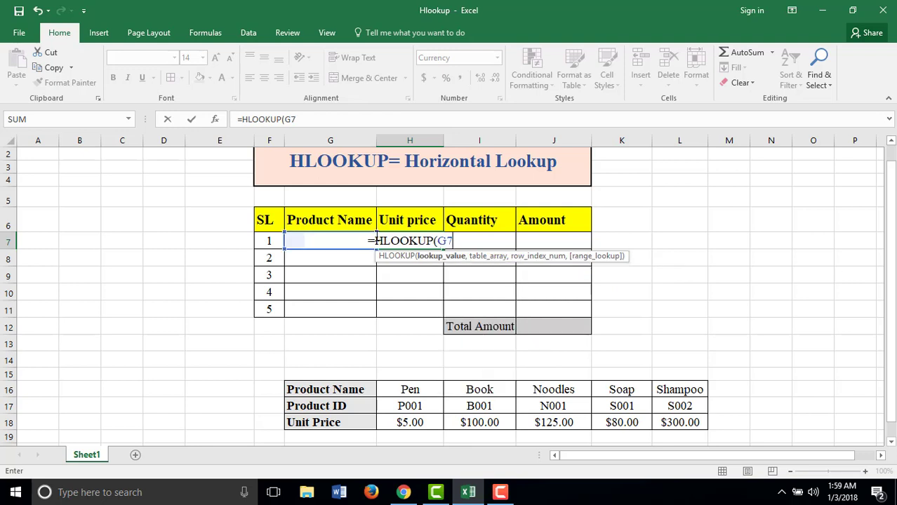
text(,)
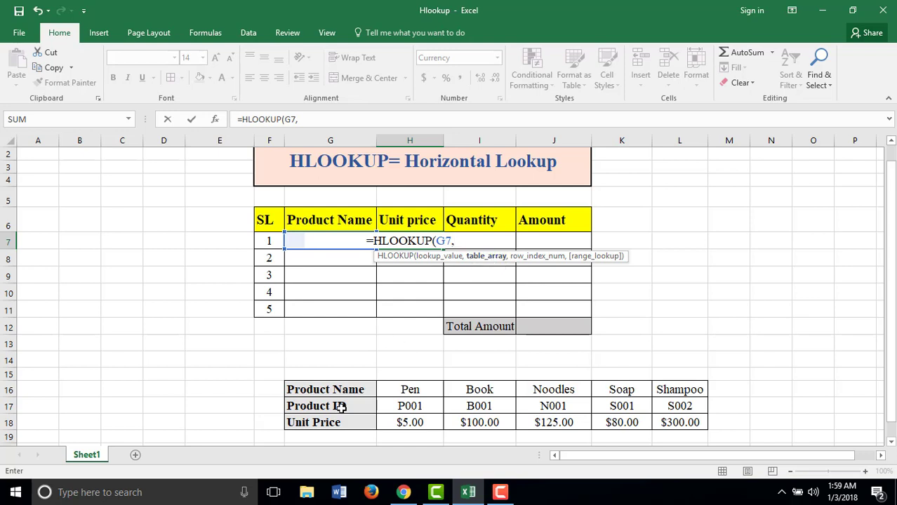
Set the HLOOKUP table array to the product table's data as the absolute range $H$16:$L$18
click(394, 391)
drag(394, 392, 677, 419)
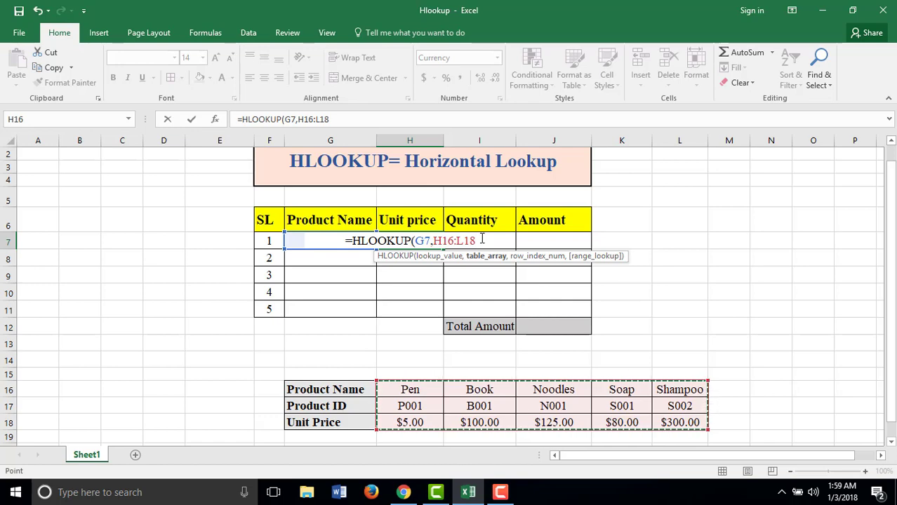
drag(481, 240, 434, 240)
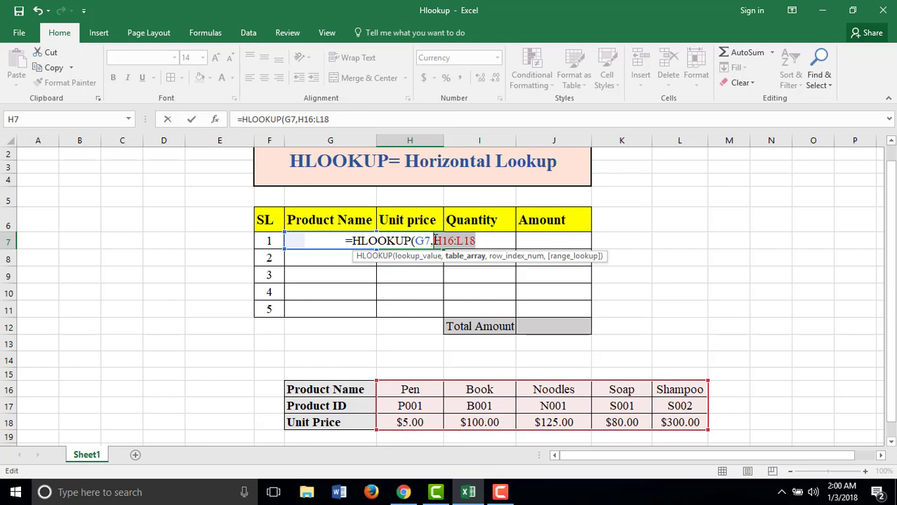
key(F4)
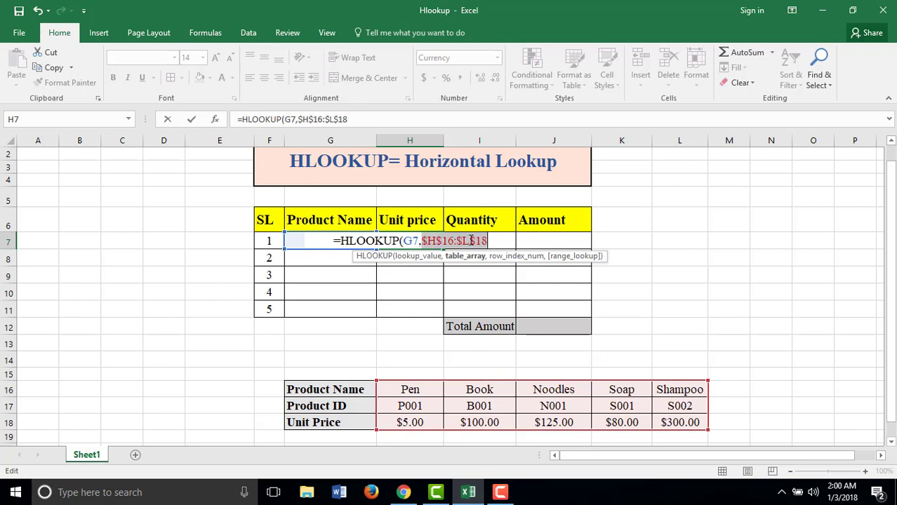
click(499, 242)
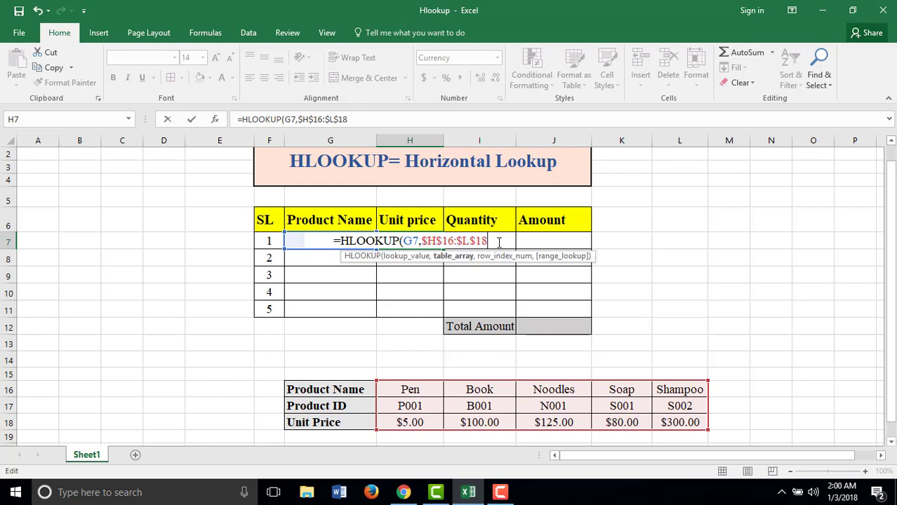
text(,)
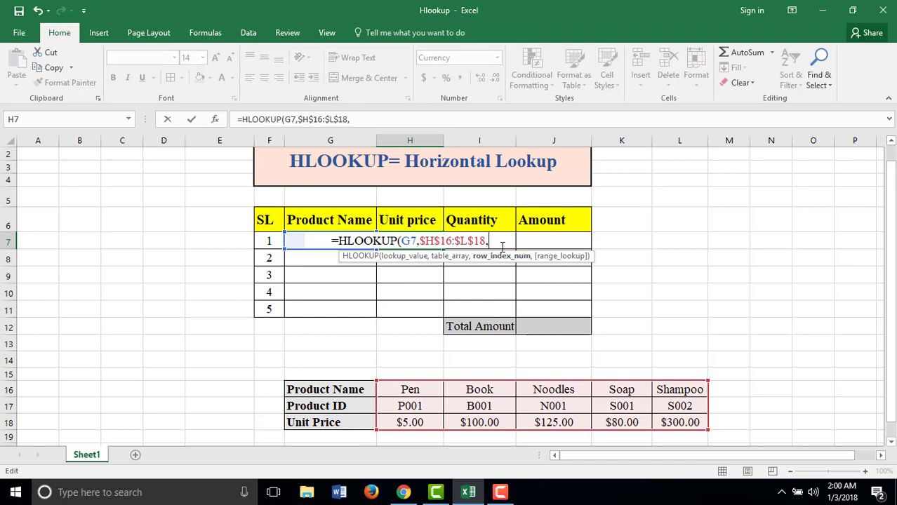
Complete the HLOOKUP formula in H7 with row index 3 and FALSE for an exact match
text(3,)
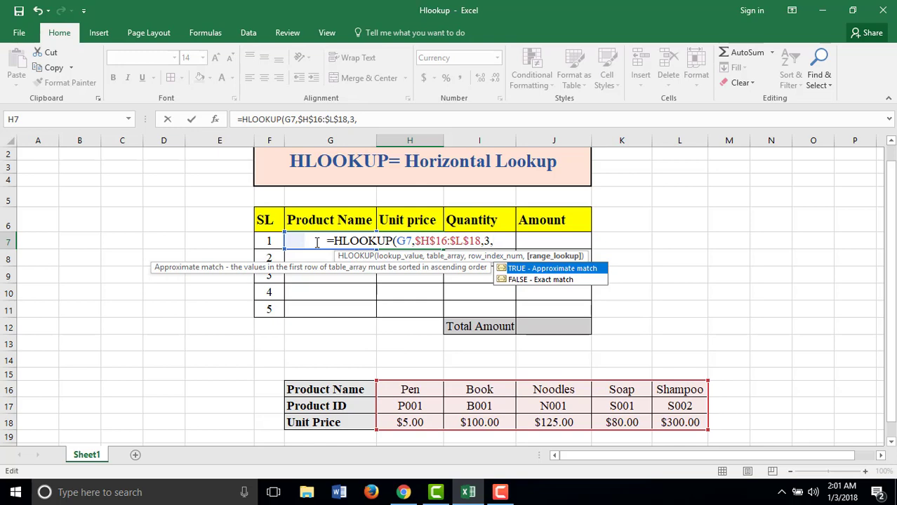
double_click(530, 280)
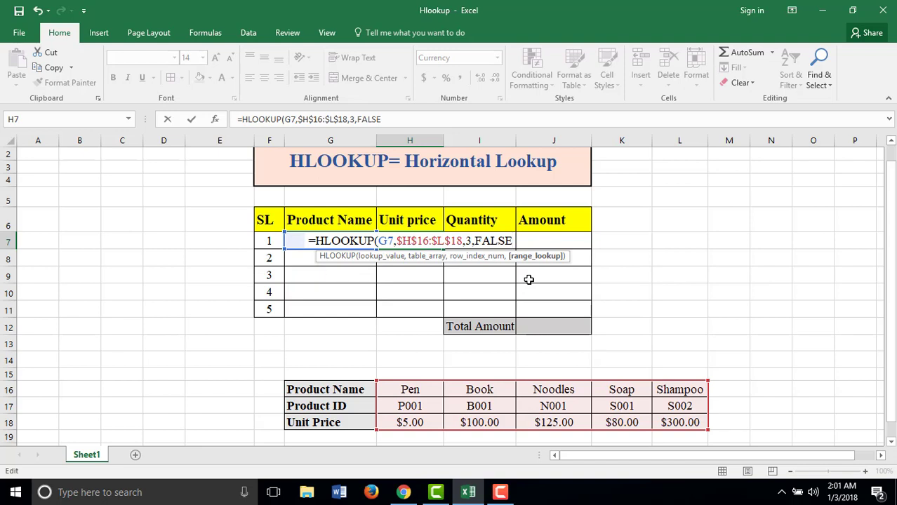
text())
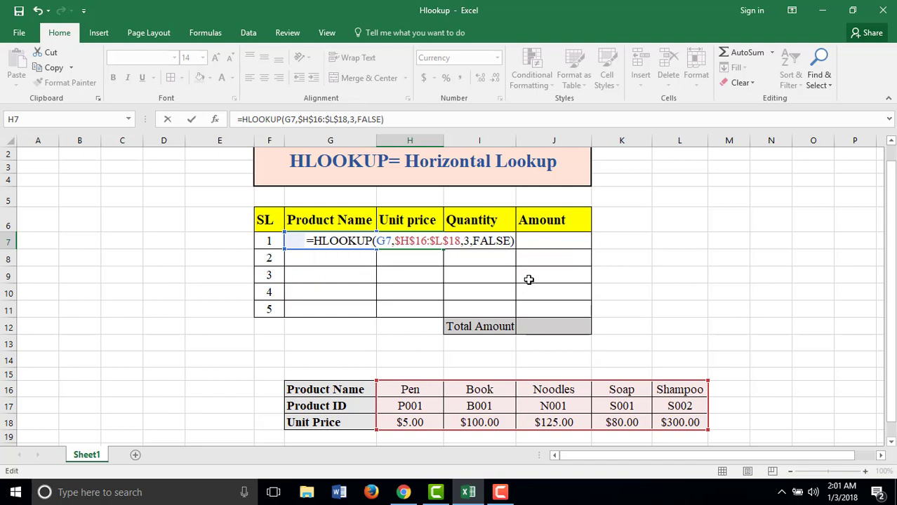
key(Return)
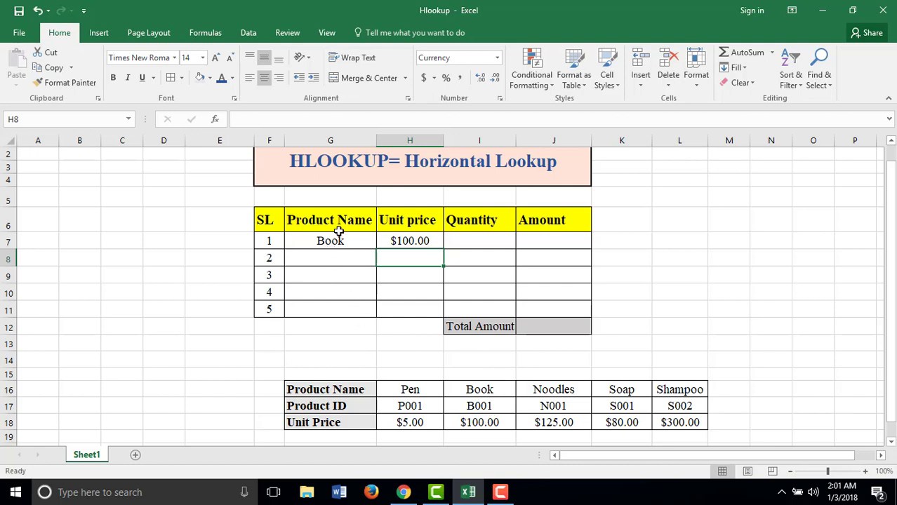
Choose Pen as the product name for SL 2 and Noodles for SL 3
click(335, 258)
click(382, 259)
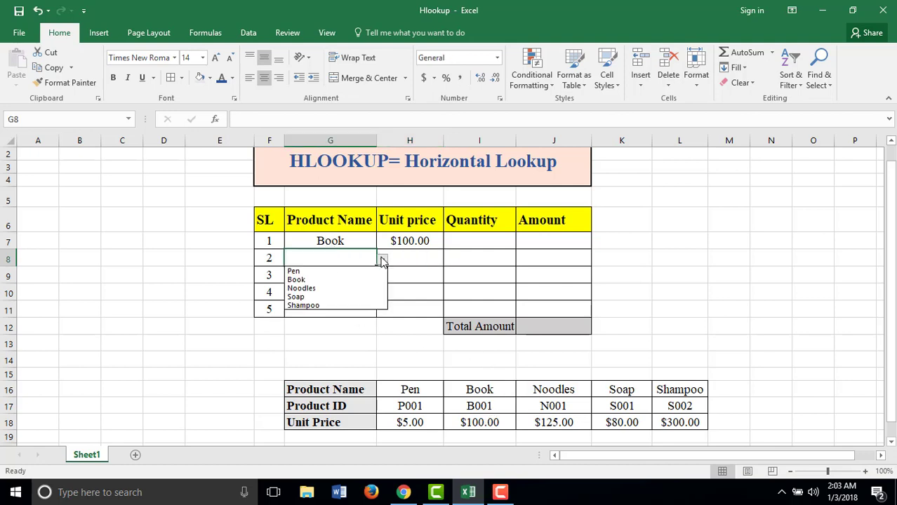
click(294, 273)
click(301, 278)
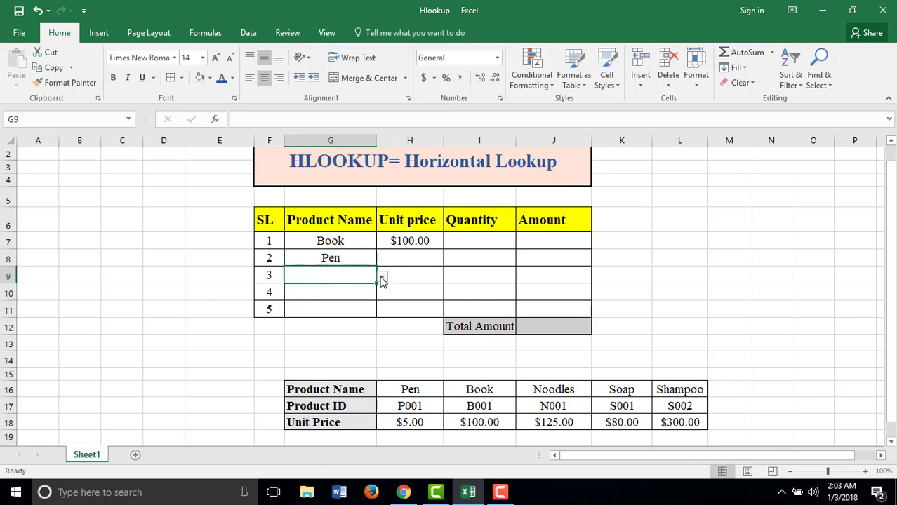
click(381, 277)
click(313, 306)
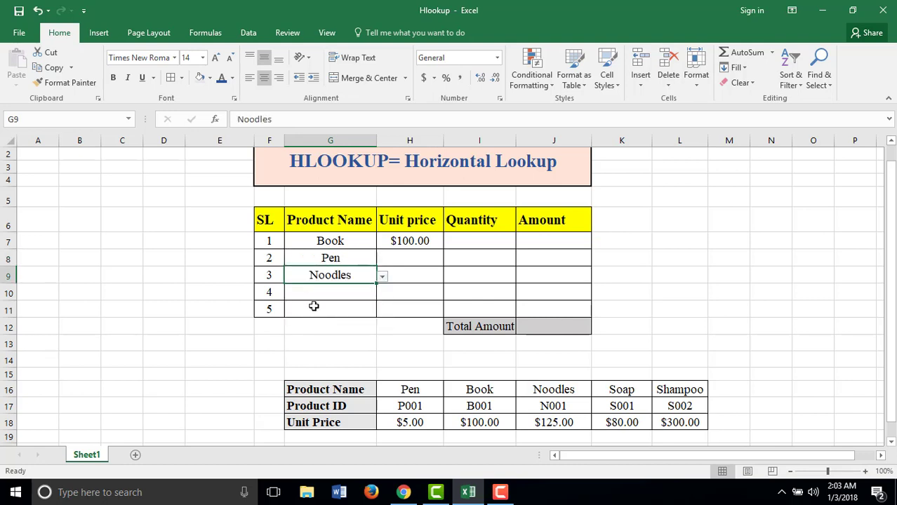
Choose Shampoo as the product name for SL 4 and Soap for SL 5
click(319, 293)
click(382, 294)
click(328, 343)
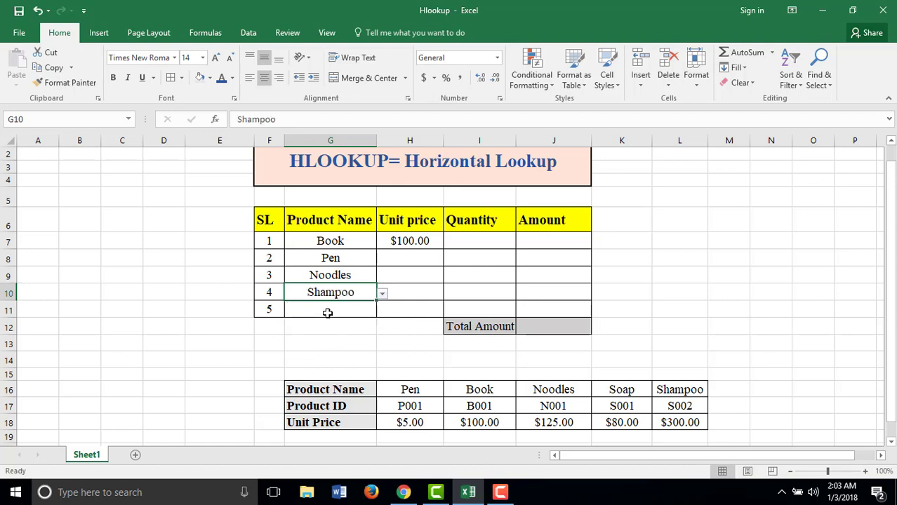
click(327, 311)
click(381, 313)
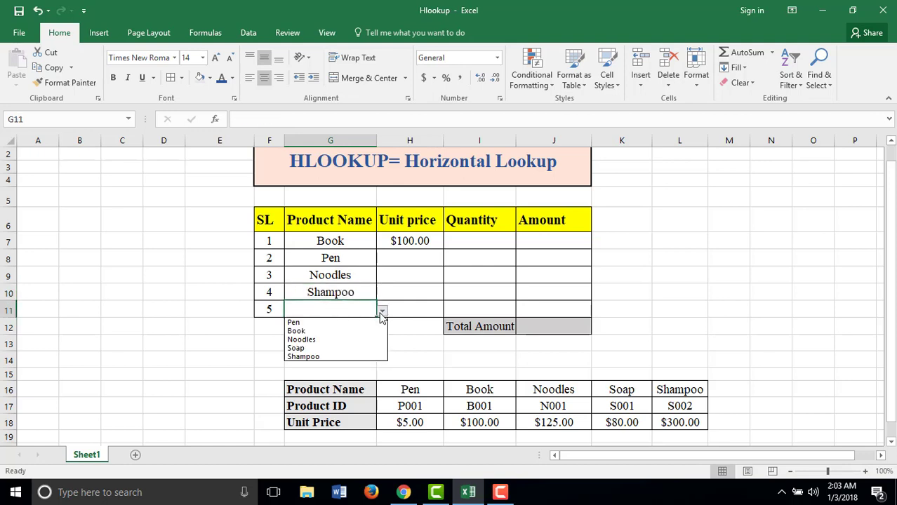
click(308, 348)
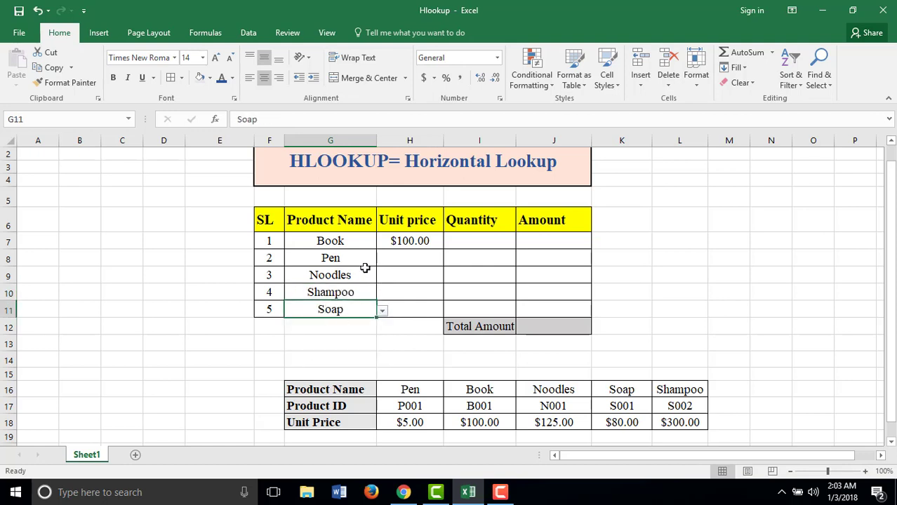
Fill the Unit price formula from H7 down through H11
click(414, 242)
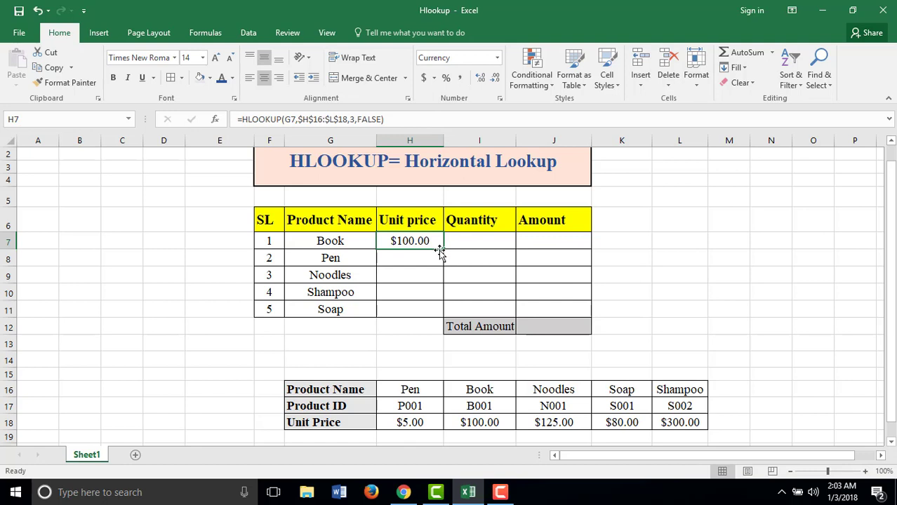
drag(443, 249, 440, 312)
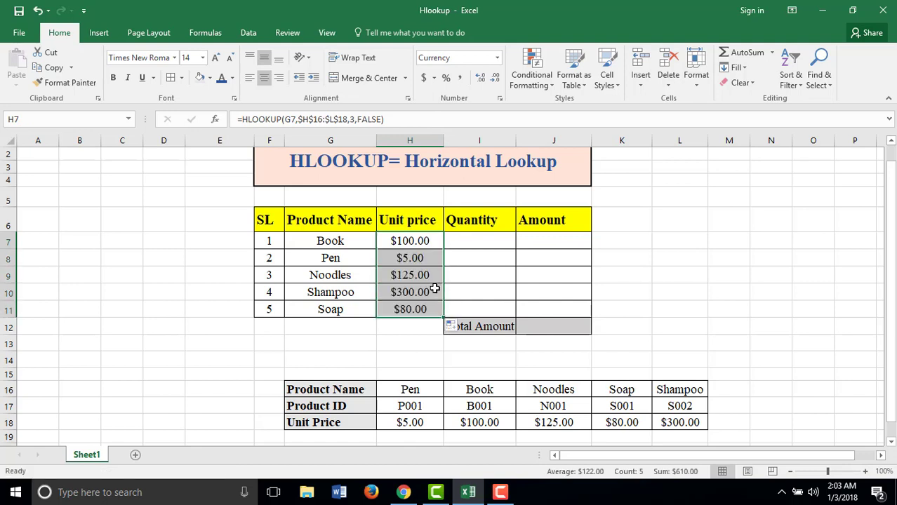
Change the product name for SL 3 in cell G9 to Book
click(344, 275)
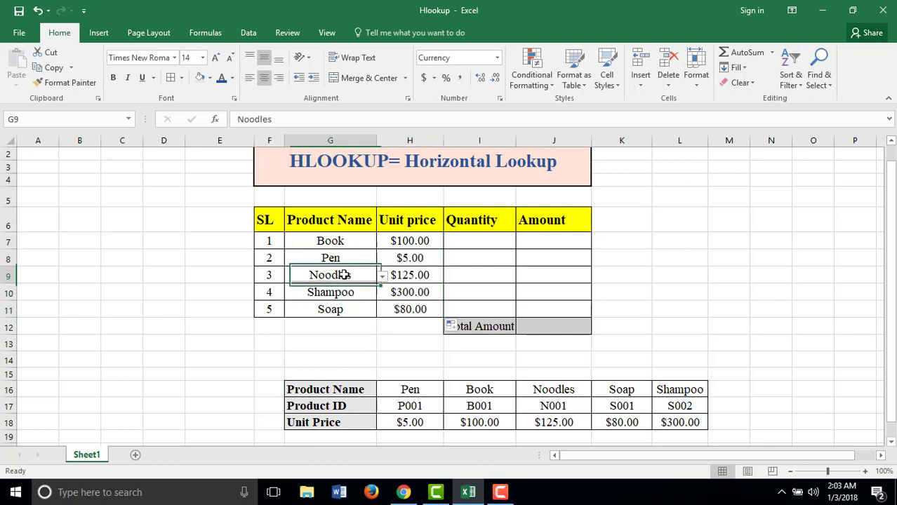
click(382, 277)
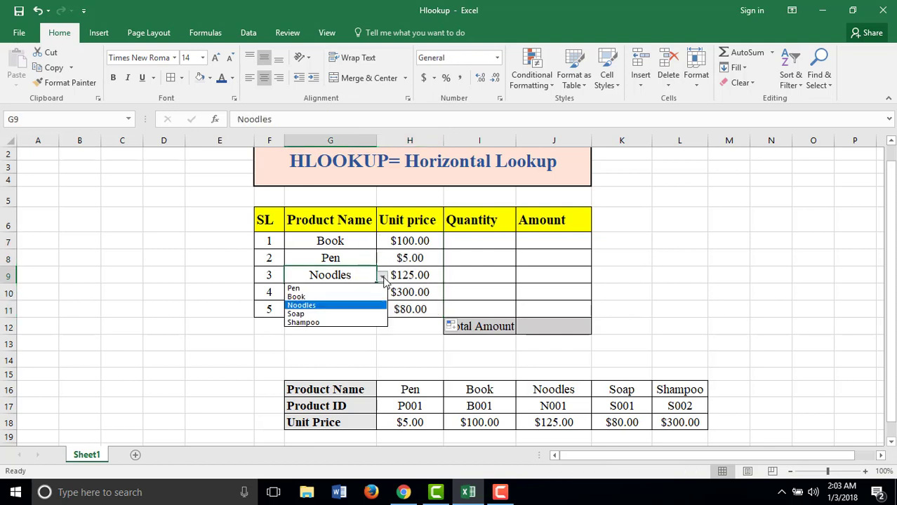
click(310, 300)
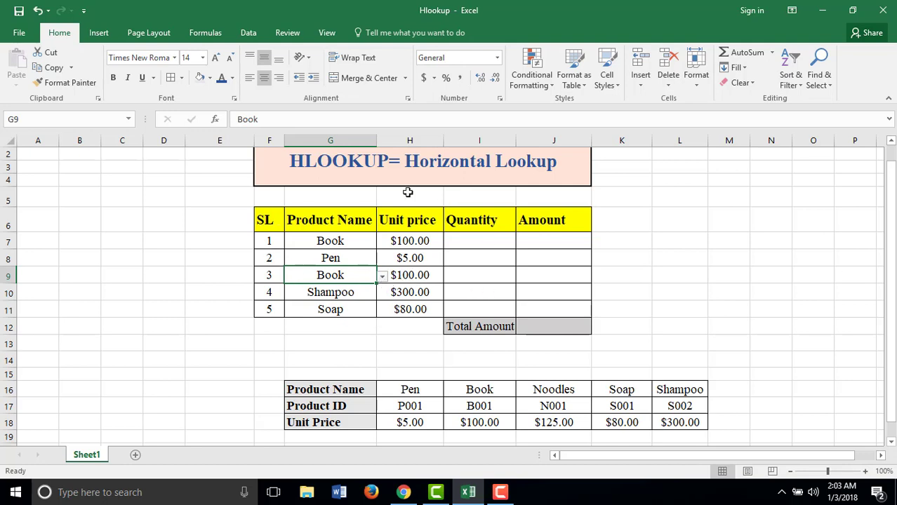
Enter the quantities 2, 5, 3, 1 and 6 for SL 1 to 5 in cells I7 through I11
click(468, 241)
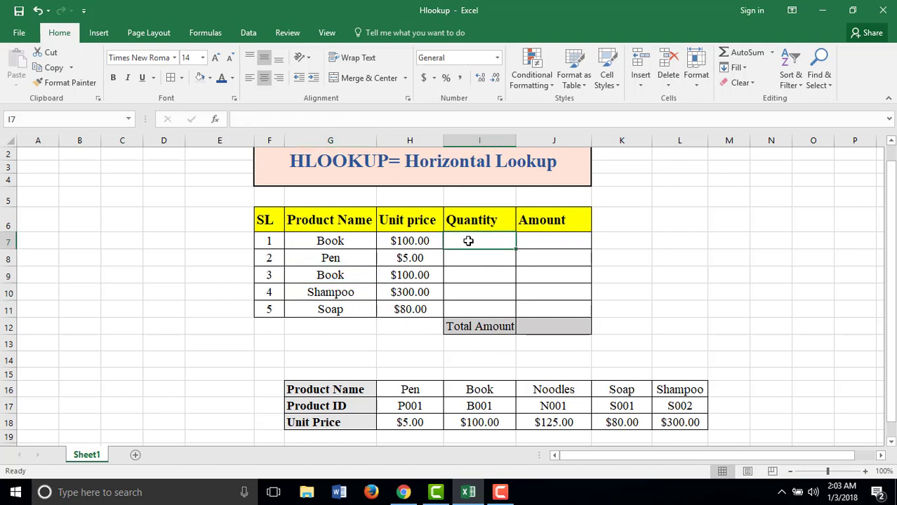
text(2)
key(Return)
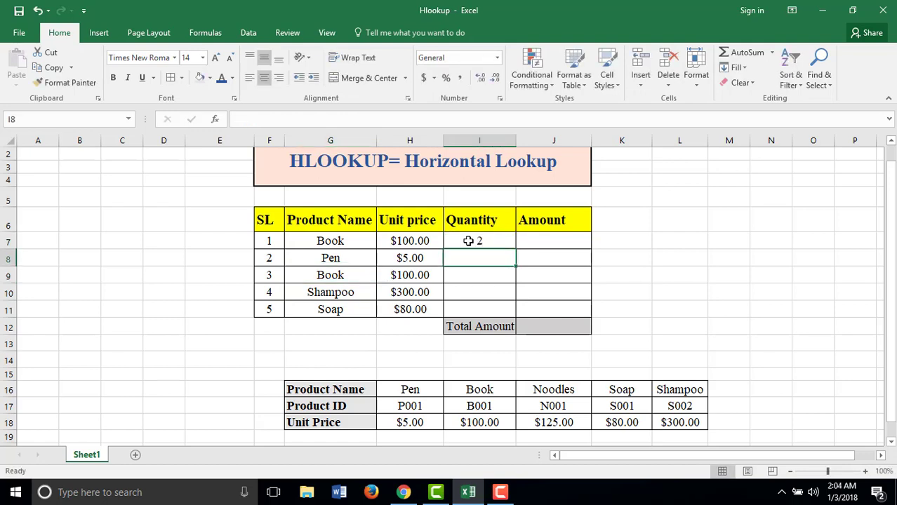
text(5)
key(Return)
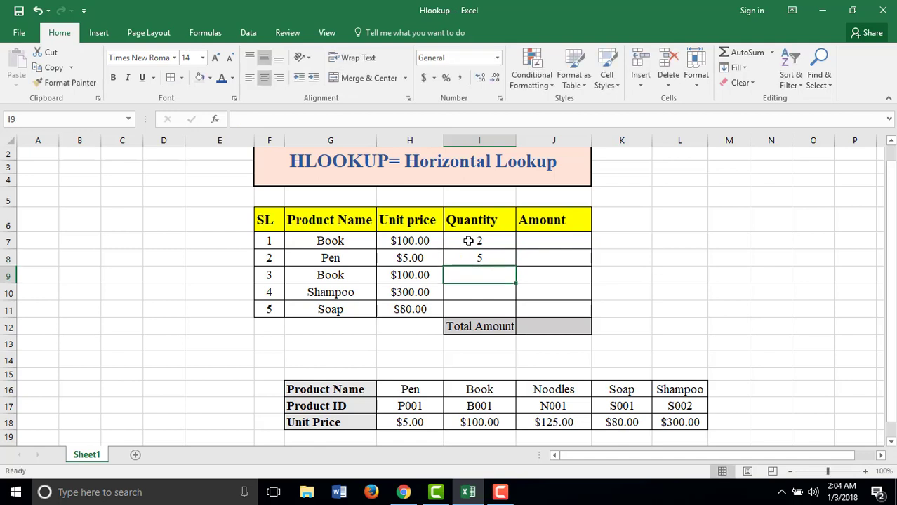
text(3)
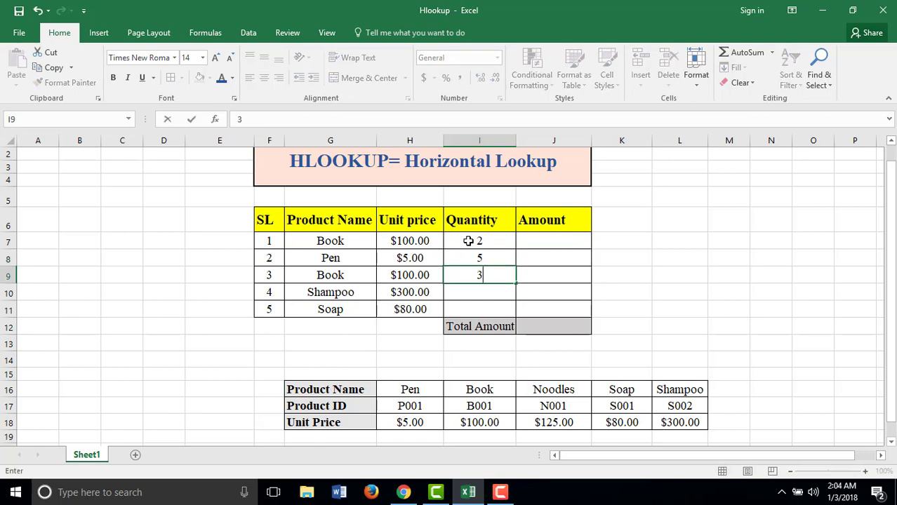
key(Return)
text(1)
key(Return)
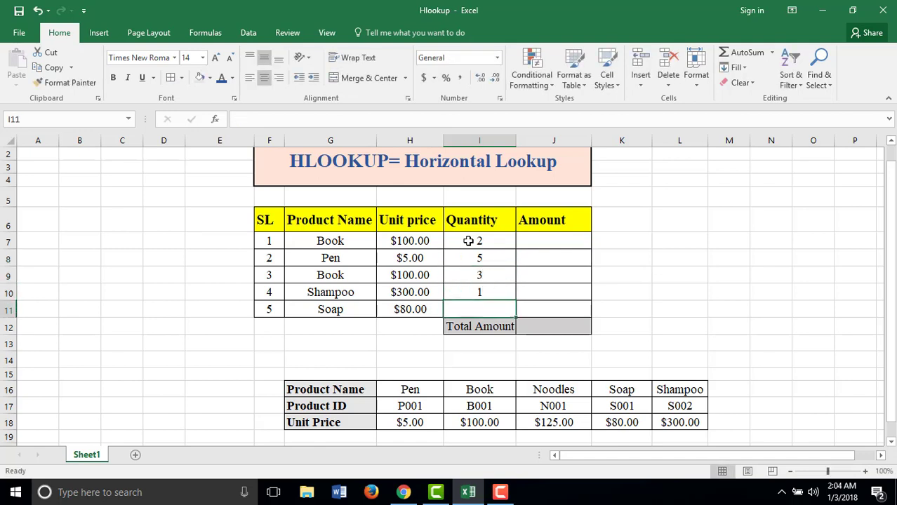
text(6)
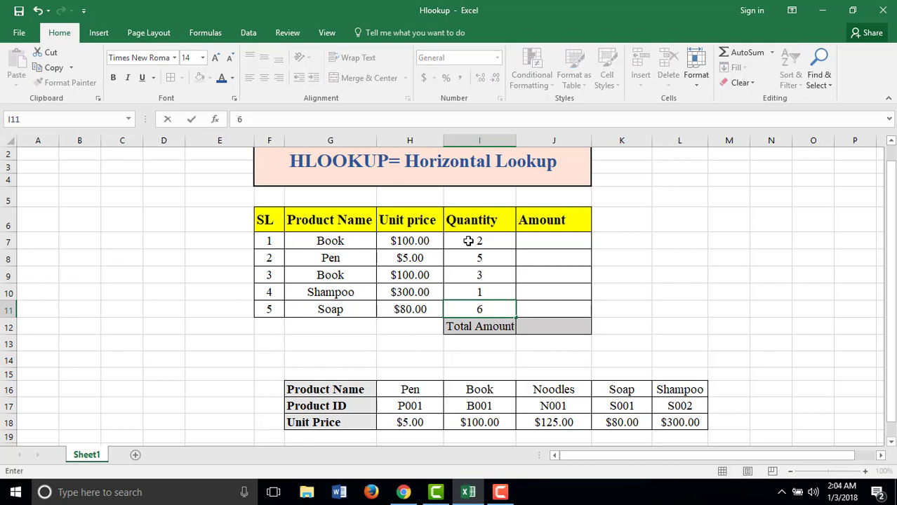
Calculate the Amount in J7 with the formula =H7*I7 and fill it down through J11
click(546, 240)
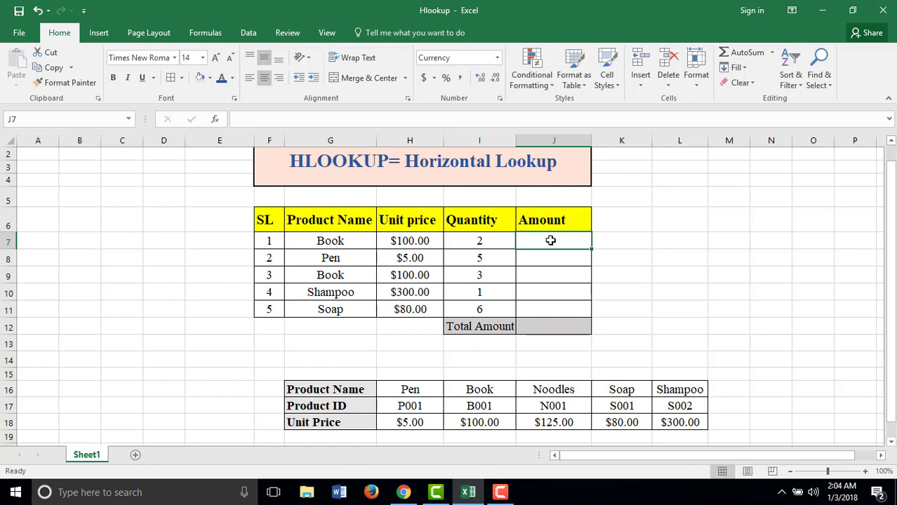
text(=)
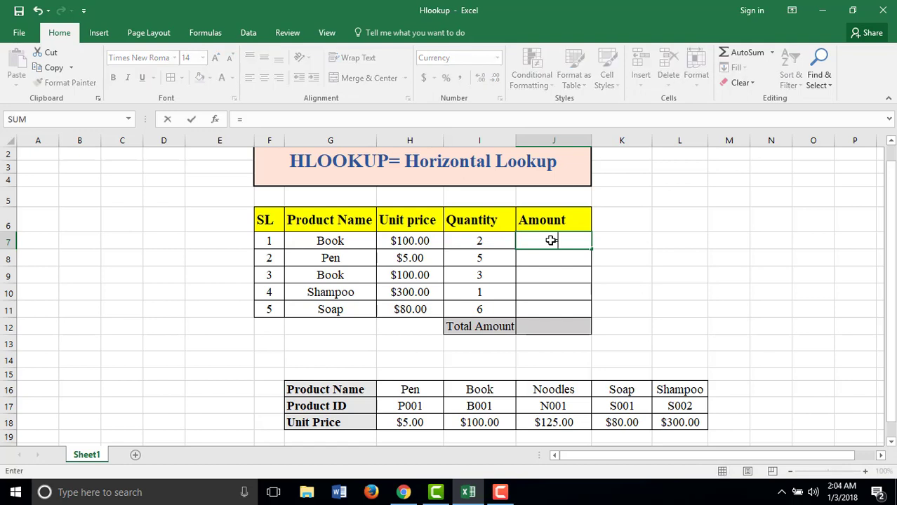
click(407, 240)
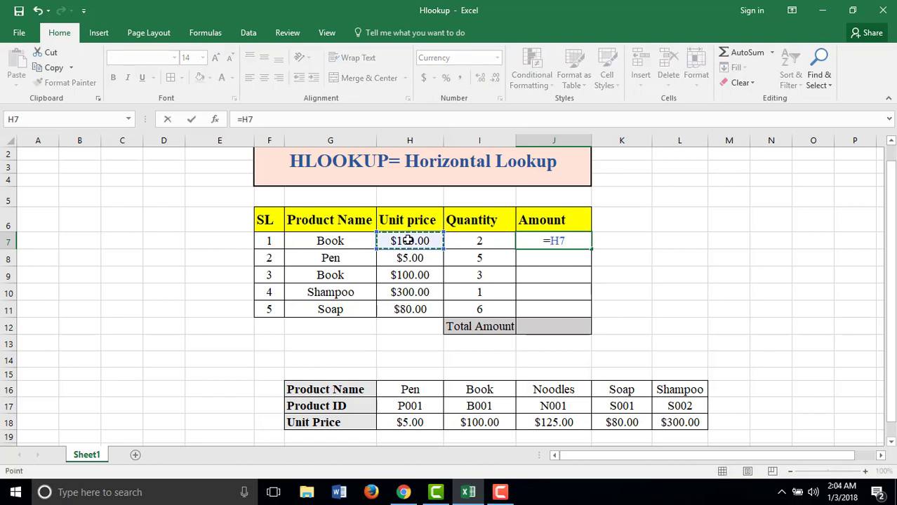
text(*)
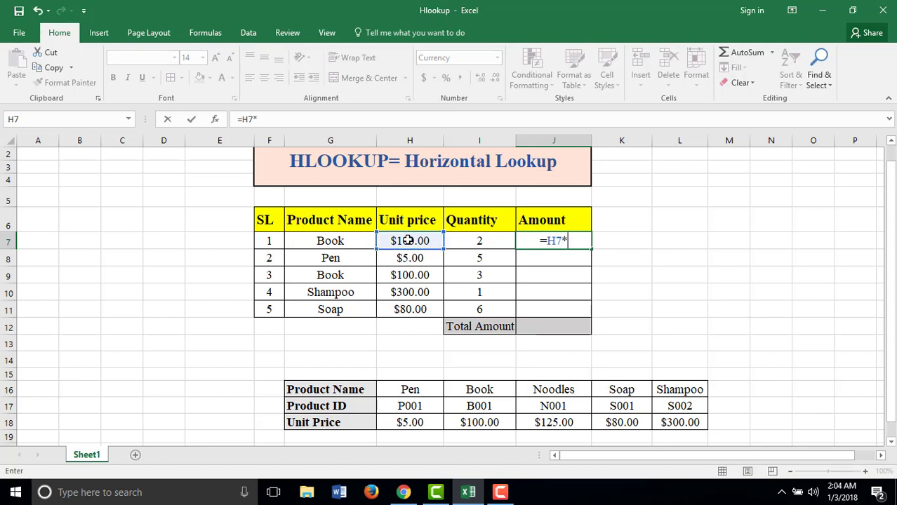
click(475, 240)
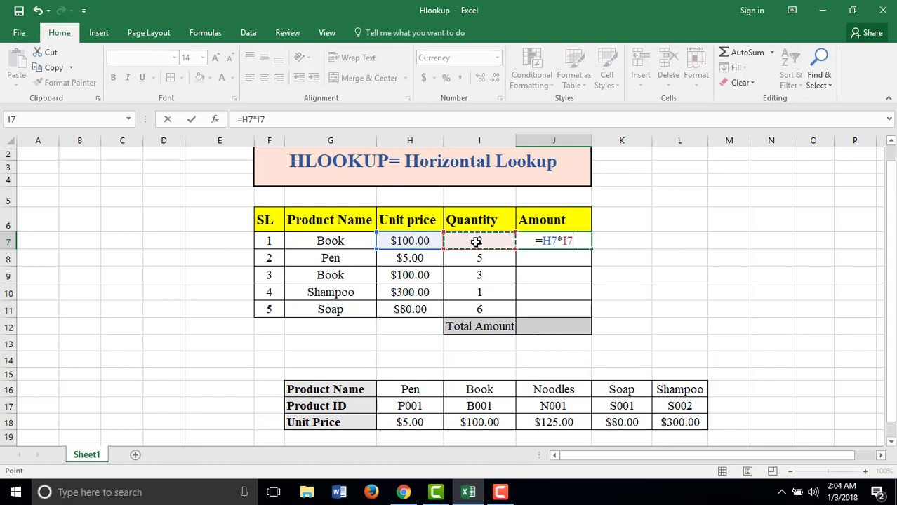
key(Return)
click(554, 240)
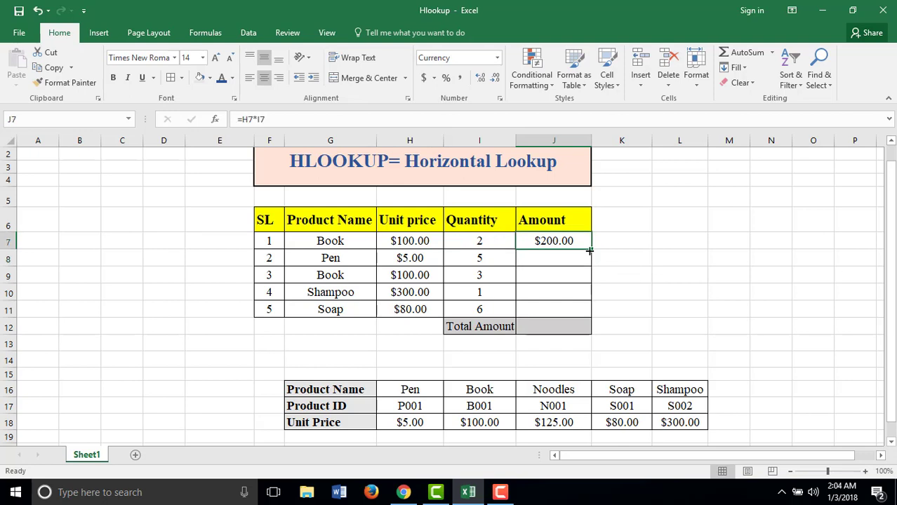
drag(591, 249, 588, 310)
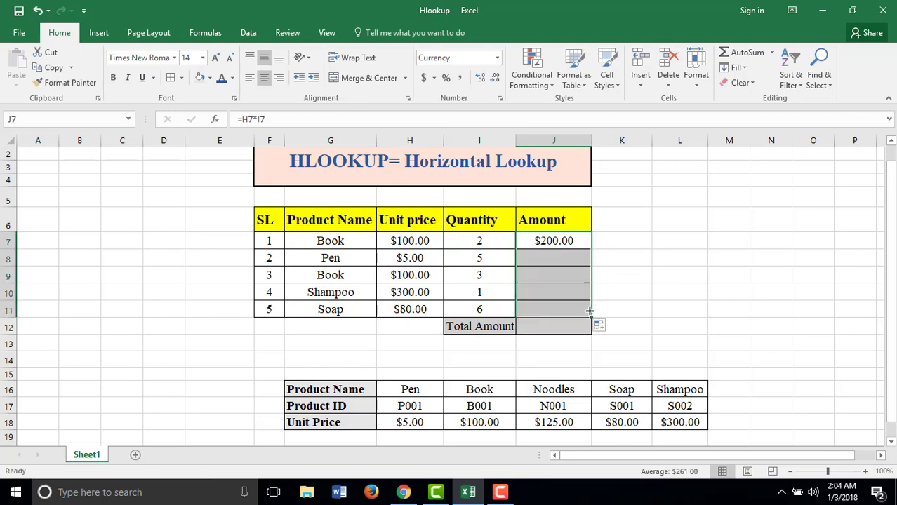
Calculate the Total Amount in cell J12 with the formula =SUM(J7:J11)
click(580, 328)
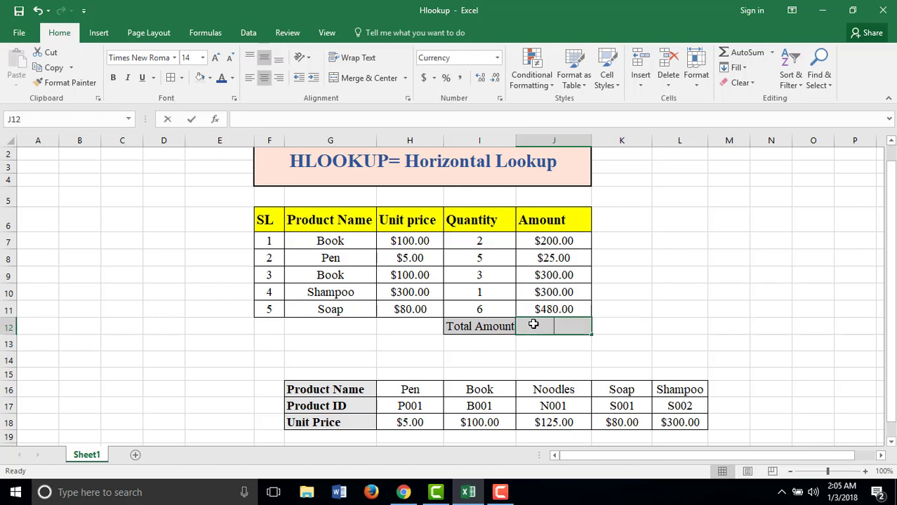
text(=)
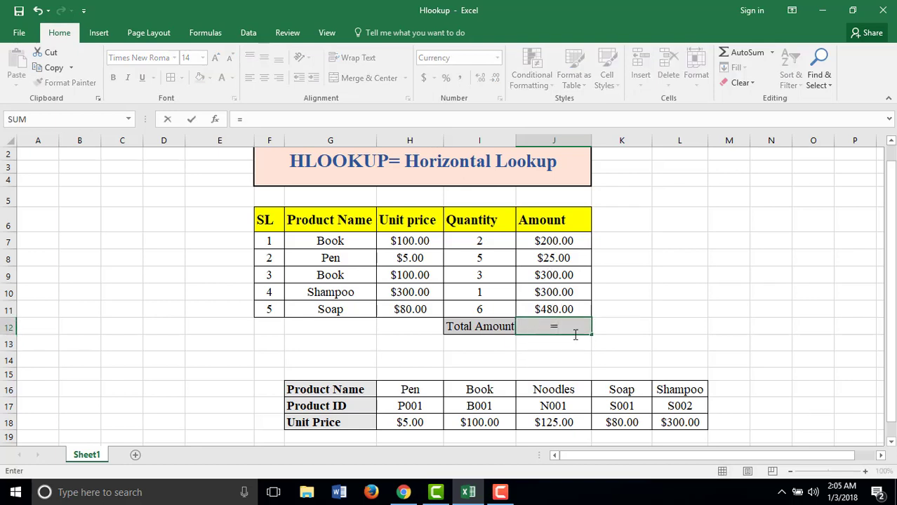
text(Sum)
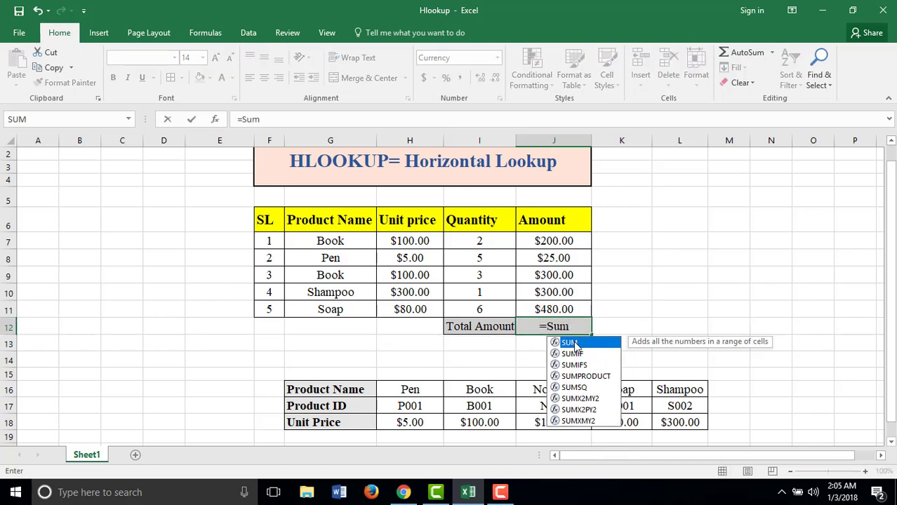
double_click(570, 343)
drag(553, 240, 552, 307)
text())
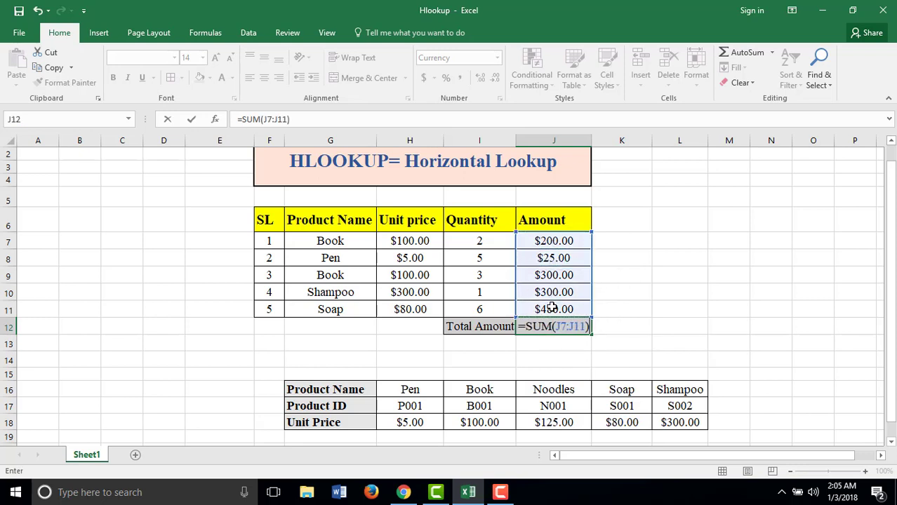
key(Return)
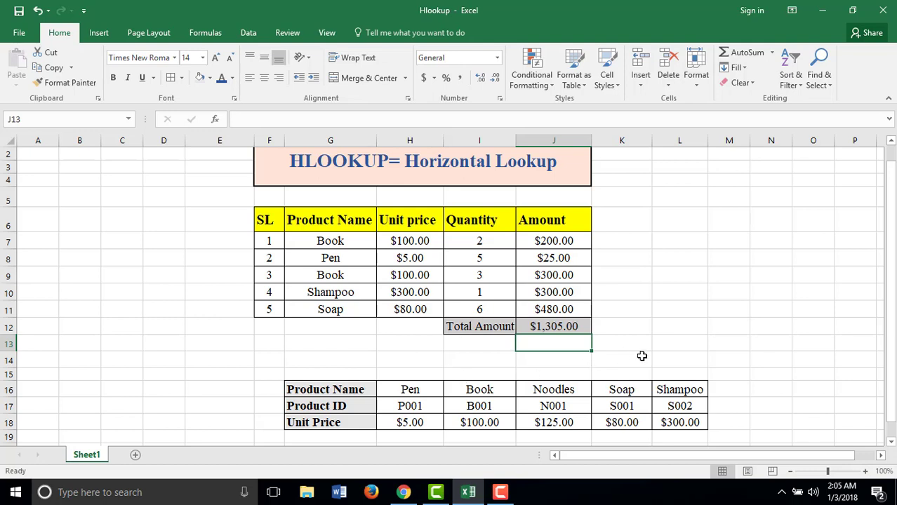